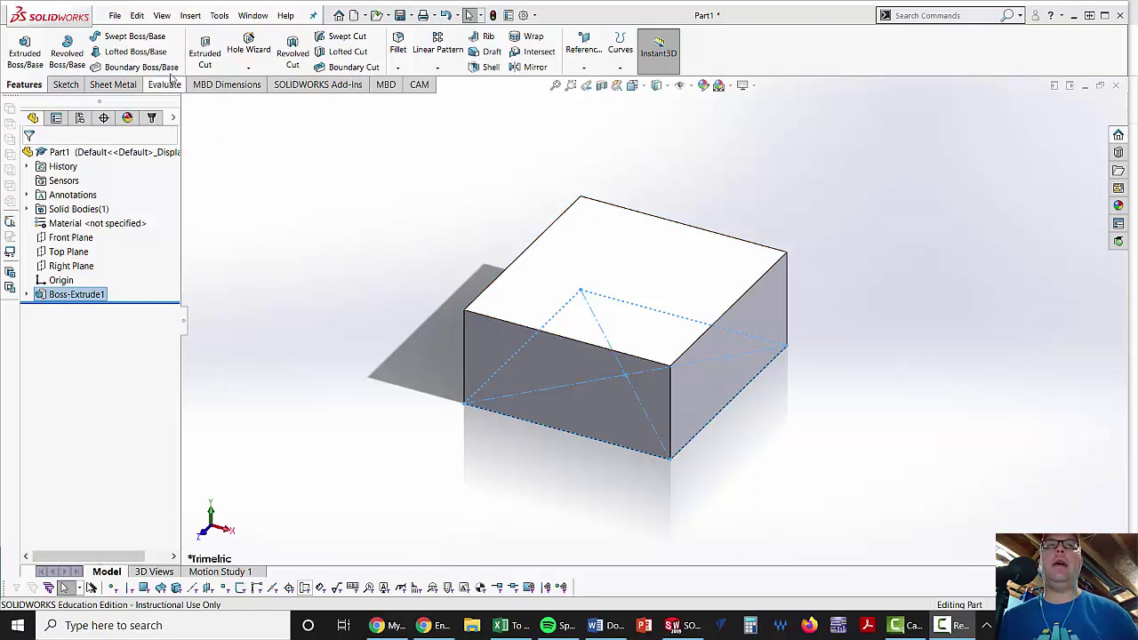
Step: Start Save As for Part1 and browse to My Drive on Google Drive File Stream (G:)
left_click(115, 16)
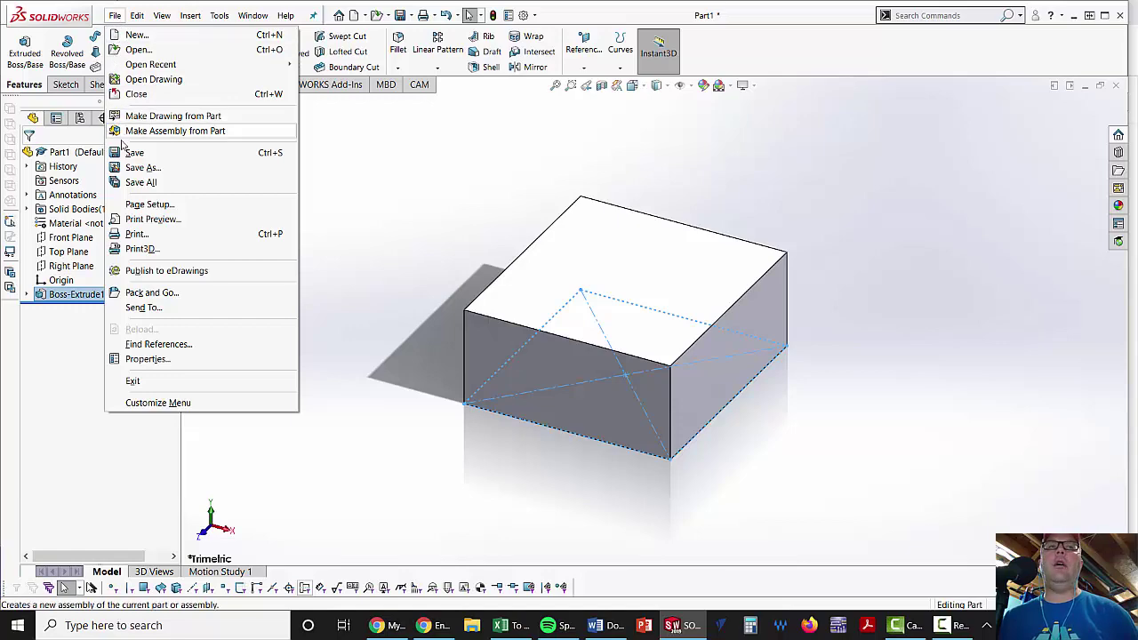
left_click(141, 168)
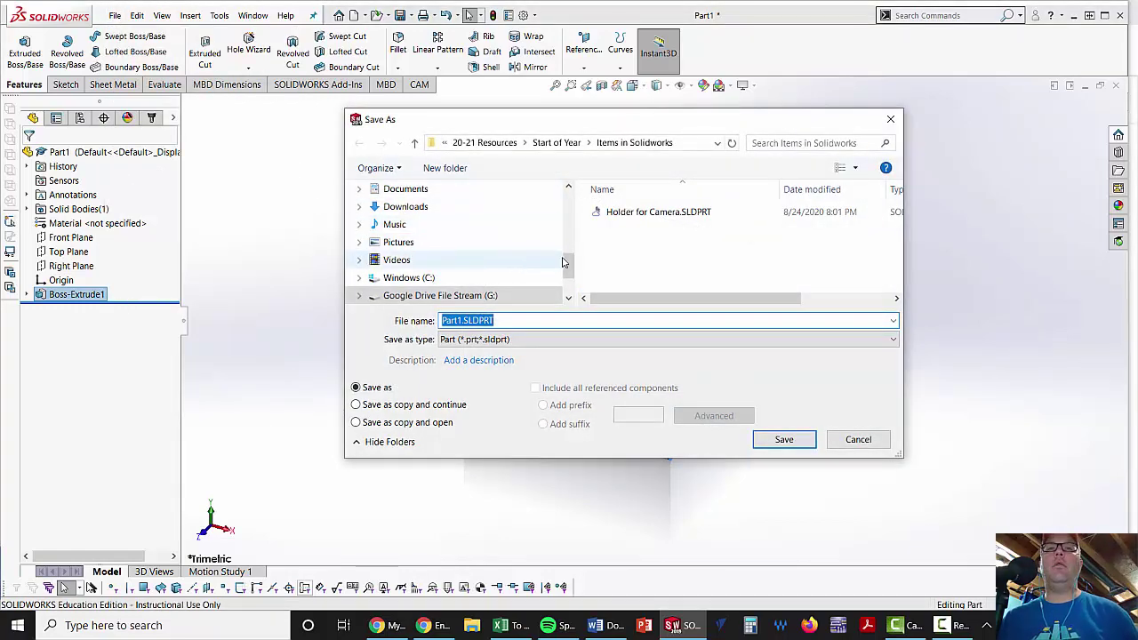
mouse_move(562, 262)
left_mouse_down()
mouse_move(562, 213)
mouse_move(558, 280)
left_mouse_up()
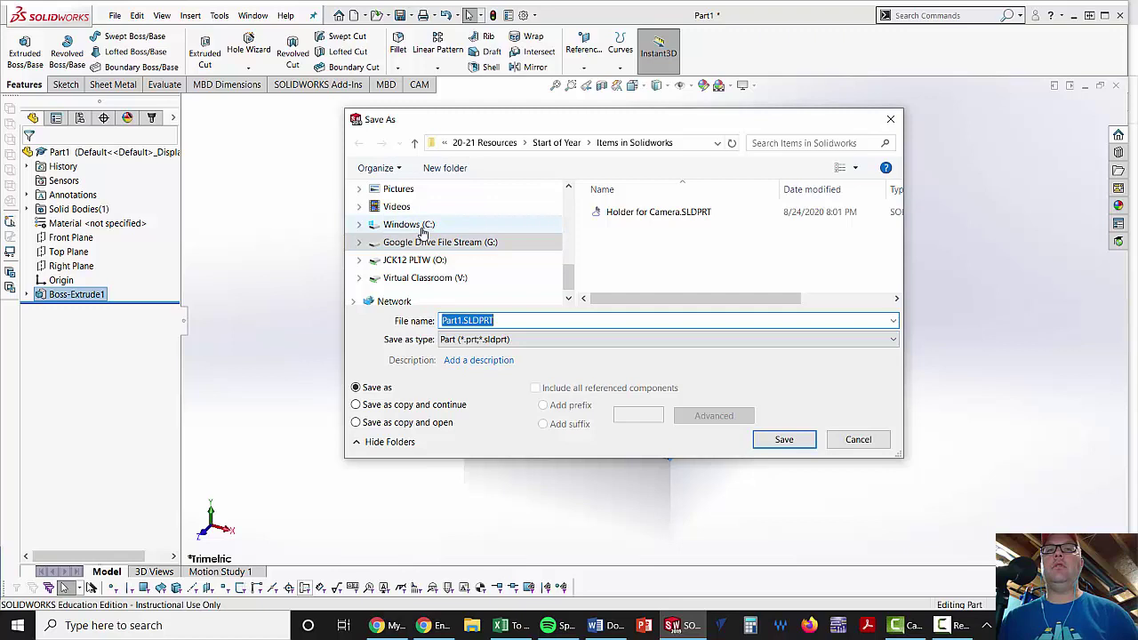
scroll(424, 233, "up", 2)
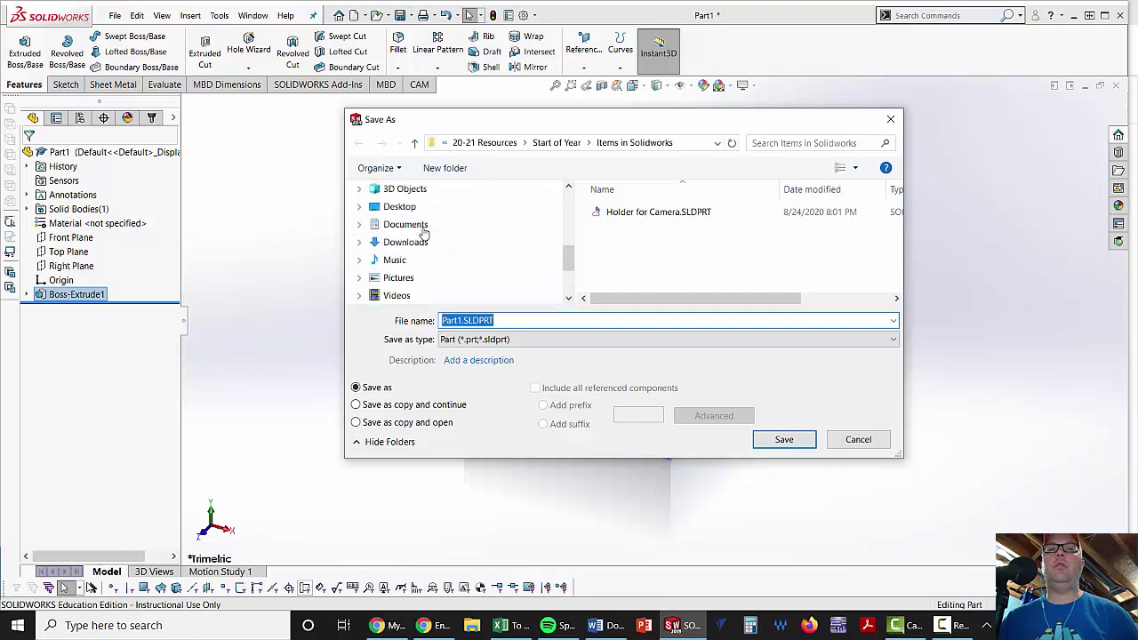
scroll(424, 232, "down", 3)
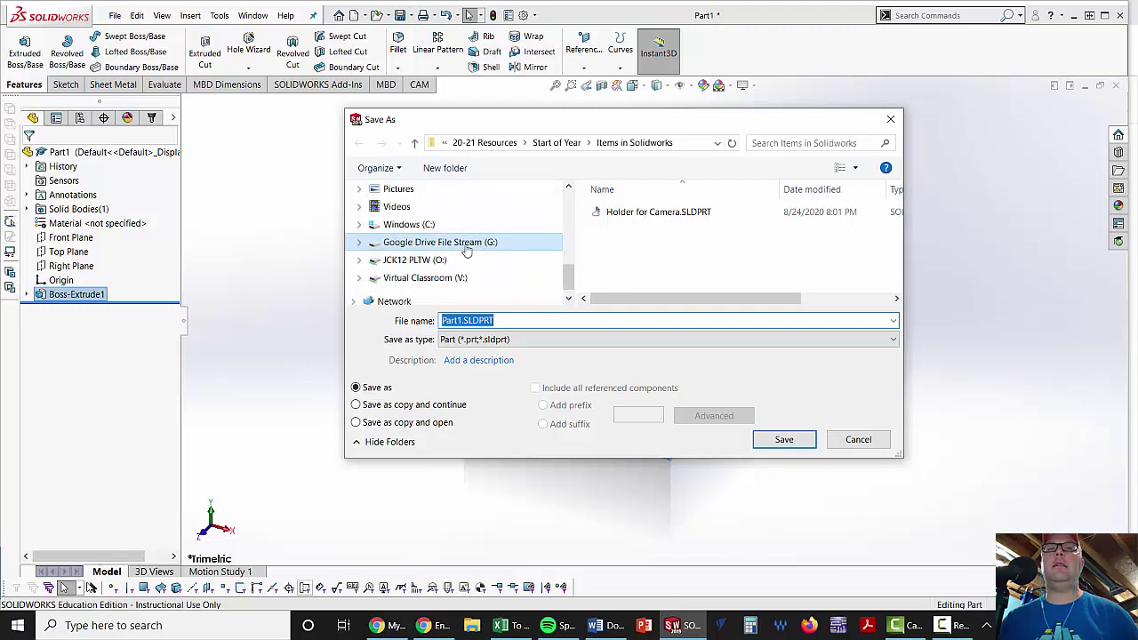
left_click(466, 250)
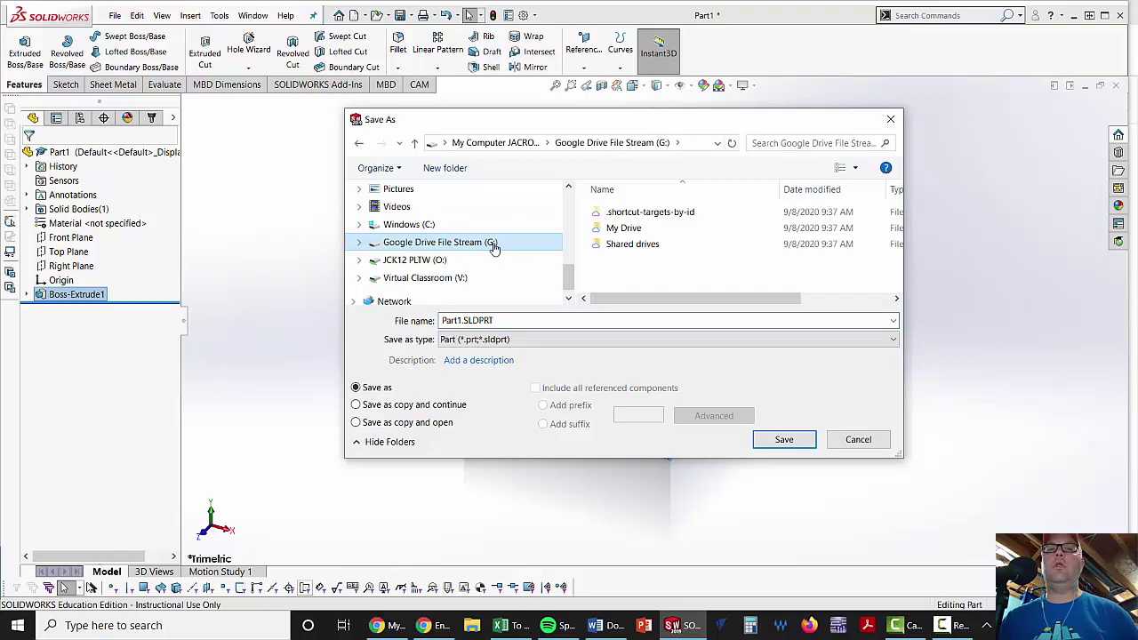
double_click(622, 229)
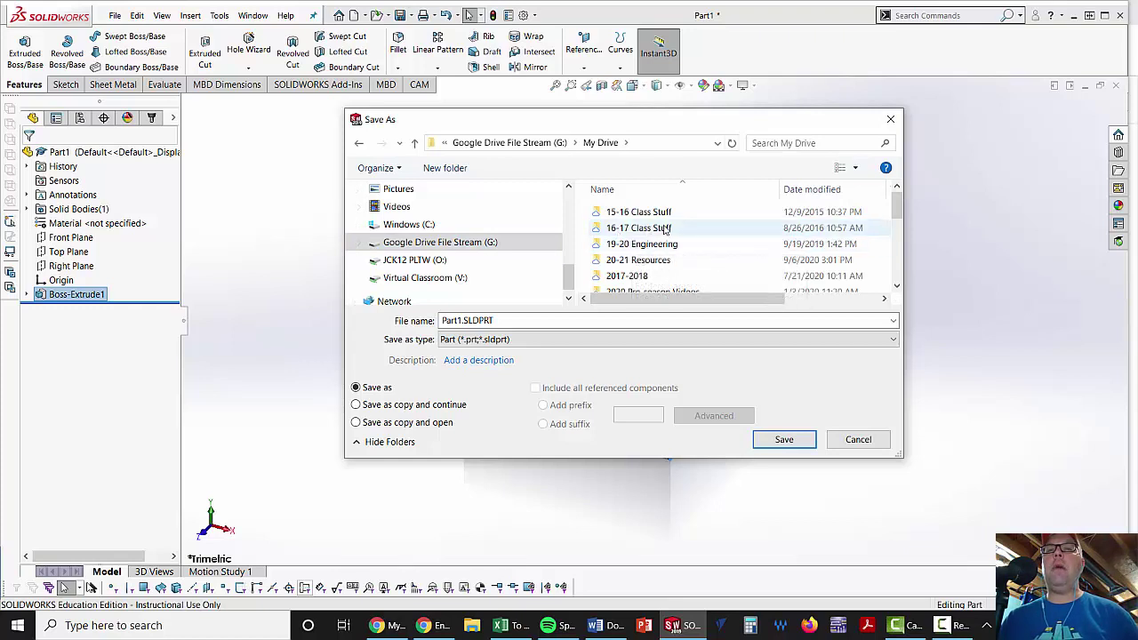
scroll(663, 229, "down", 1)
scroll(649, 233, "up", 1)
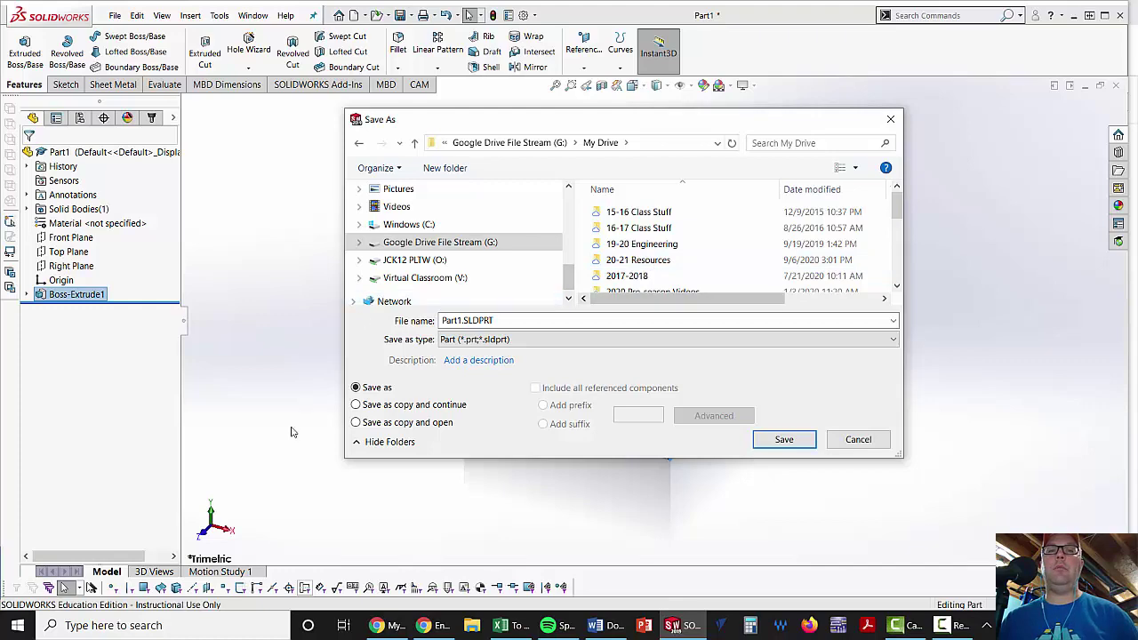
Step: Look inside the 20-21 Resources folder in browser Google Drive, then return to SOLIDWORKS
left_click(394, 625)
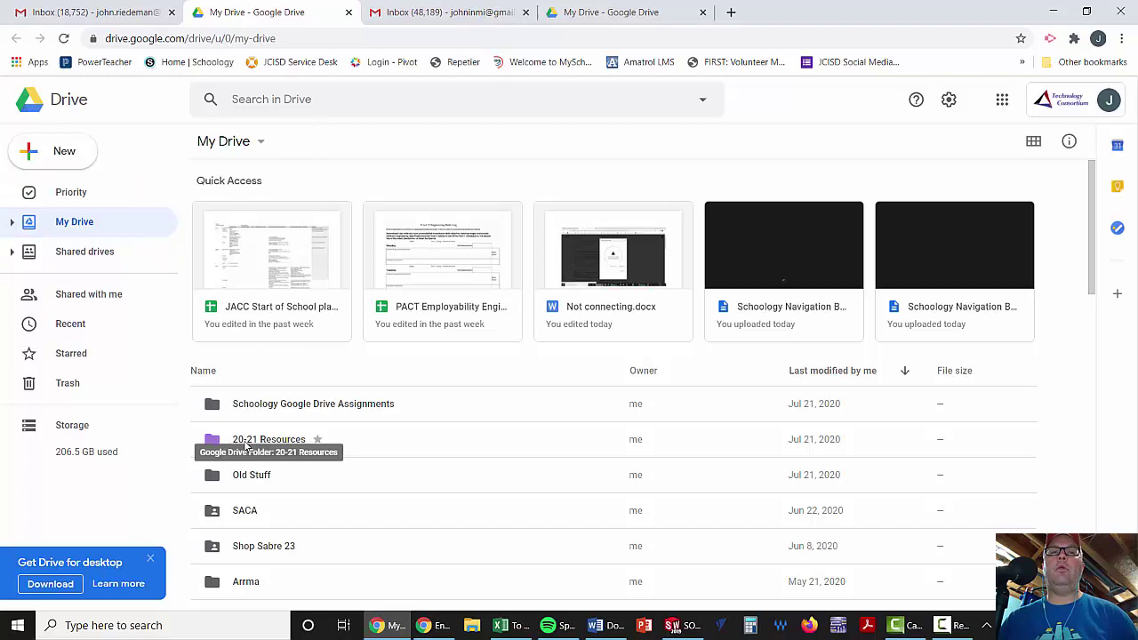
scroll(247, 444, "down", 3)
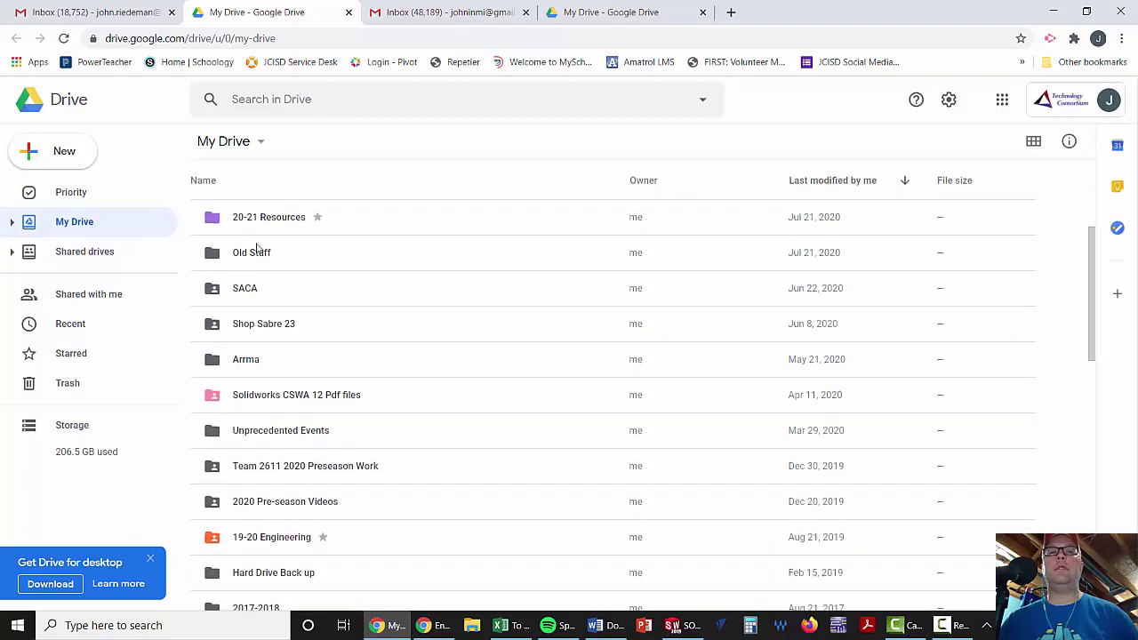
scroll(253, 412, "up", 2)
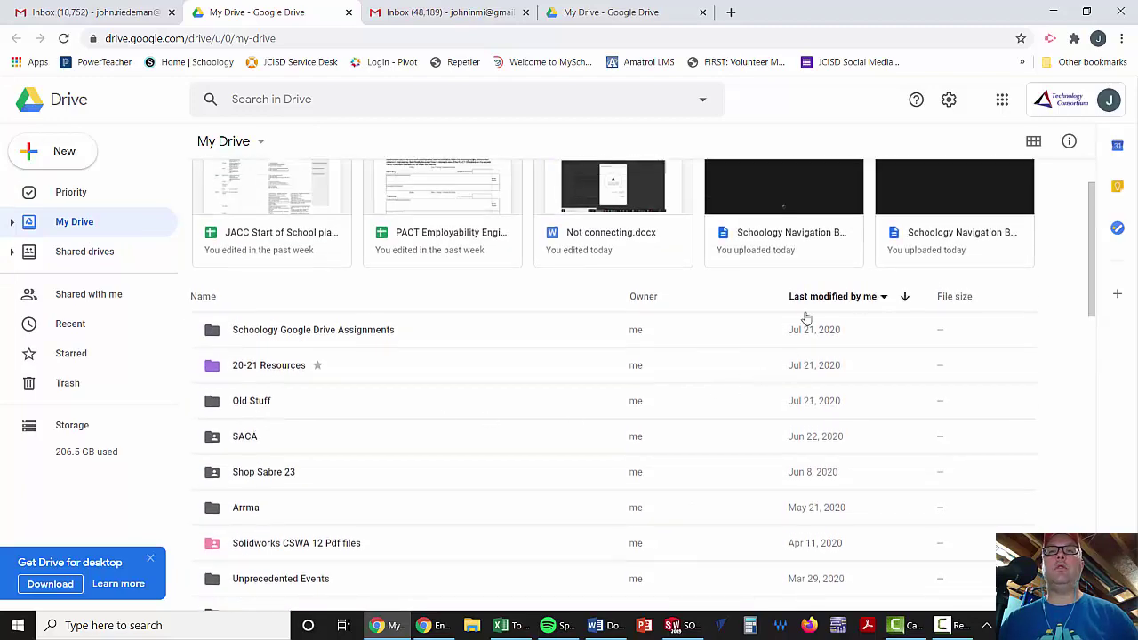
double_click(255, 366)
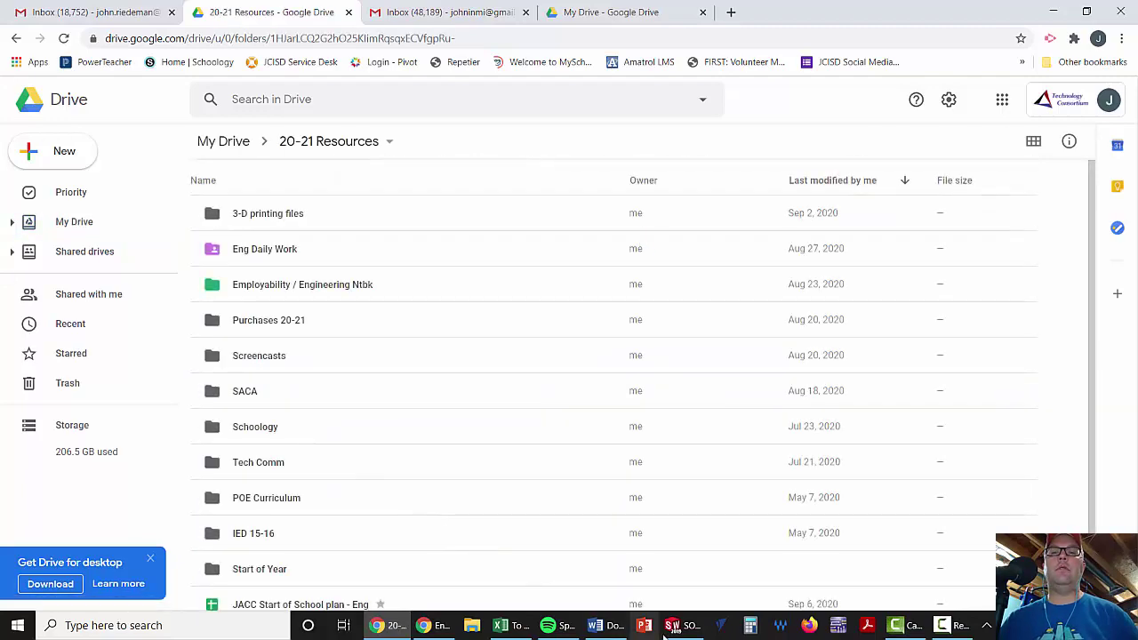
key("alt+Tab")
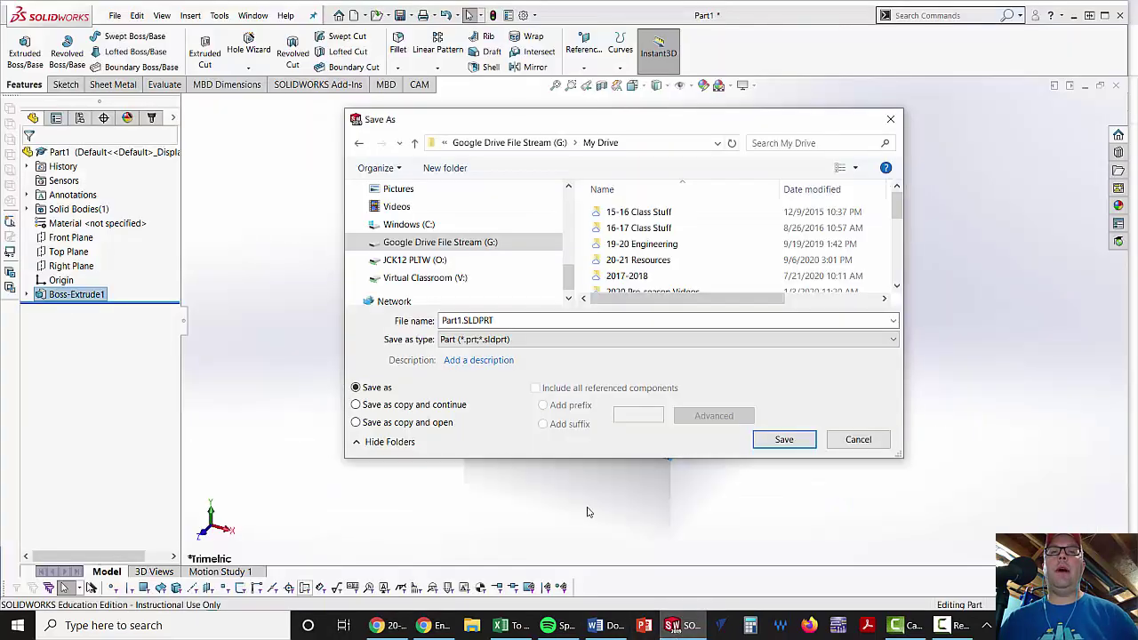
Step: In the Save As dialog, go into 20-21 Resources > 3-D printing files
left_click(627, 260)
double_click(628, 259)
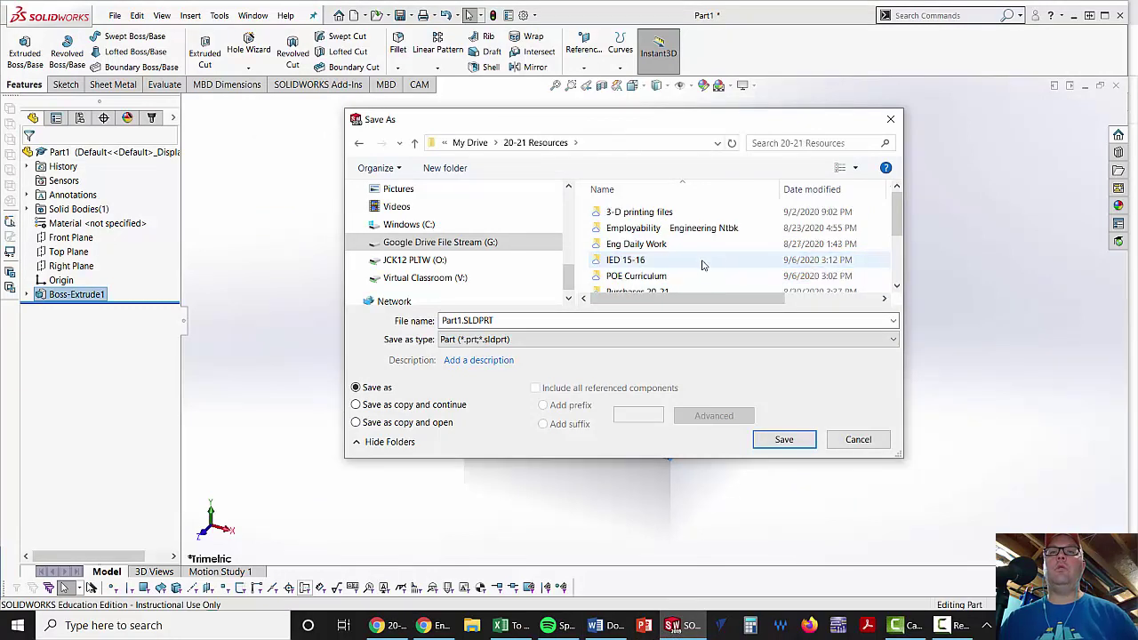
double_click(649, 214)
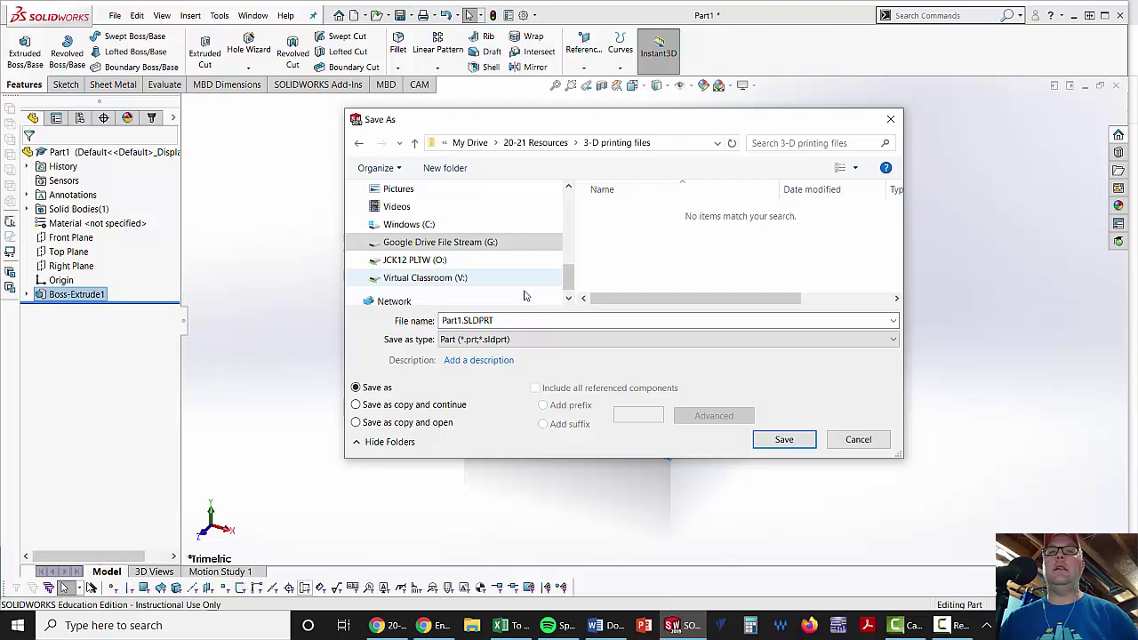
Step: Replace Part1 with the file name 'test part' and save it there
left_click(461, 321)
left_click(461, 321)
left_click_drag(462, 321, 414, 321)
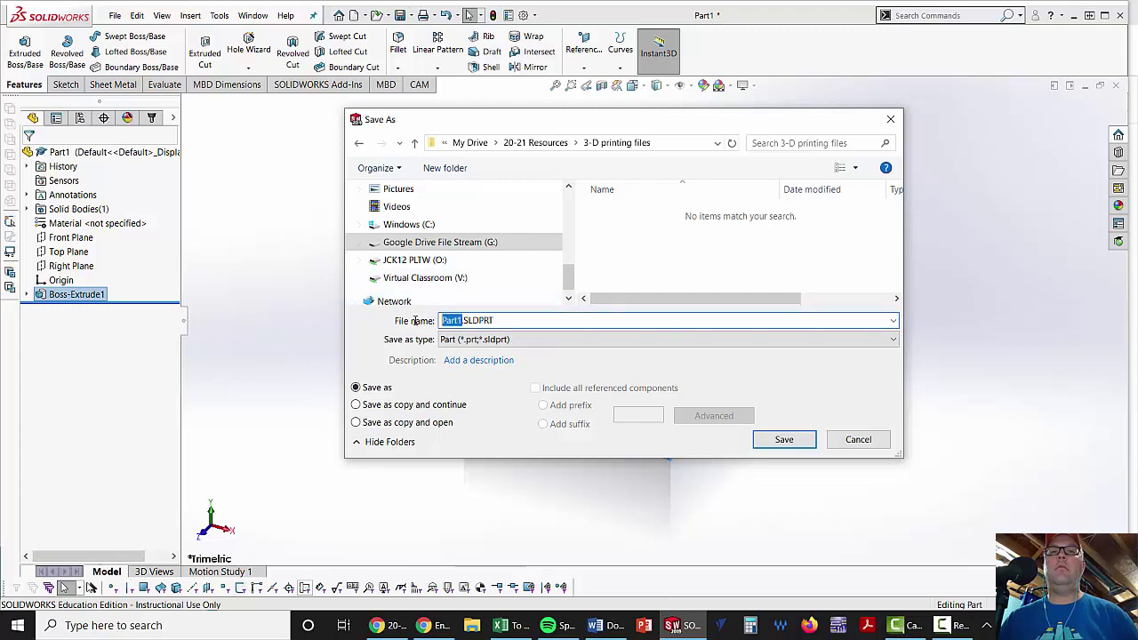
type("test")
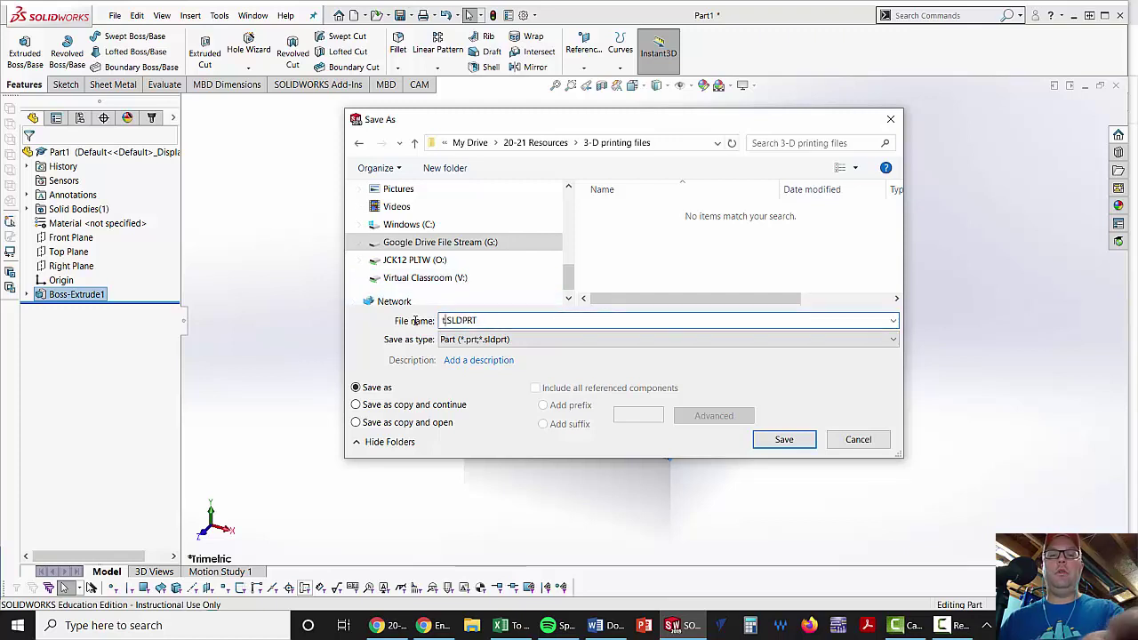
type(" part")
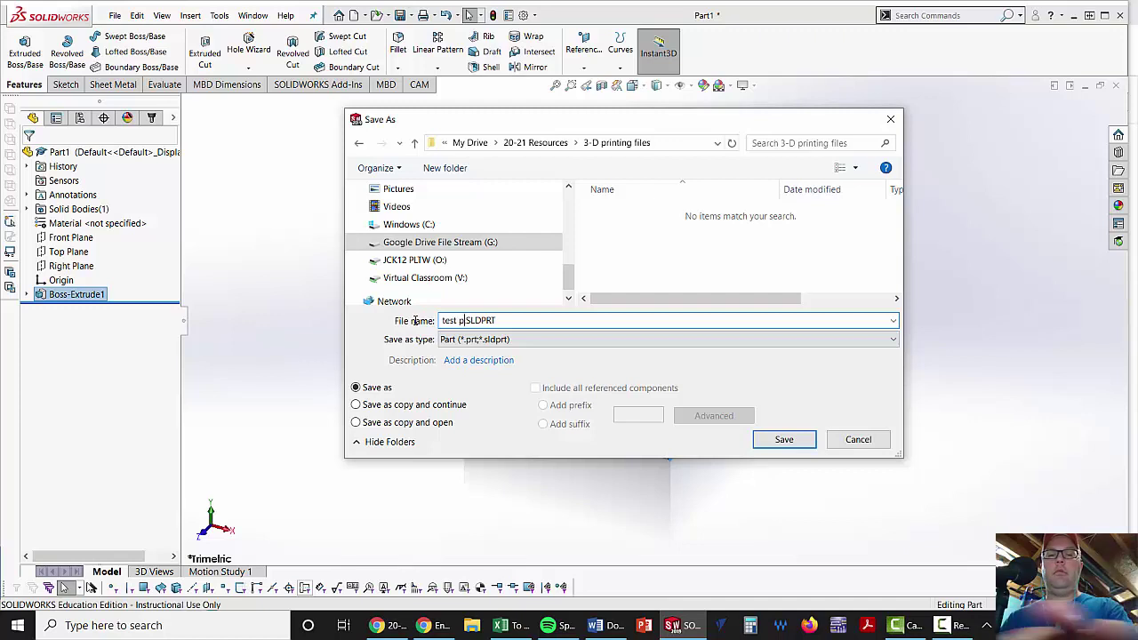
left_click(783, 440)
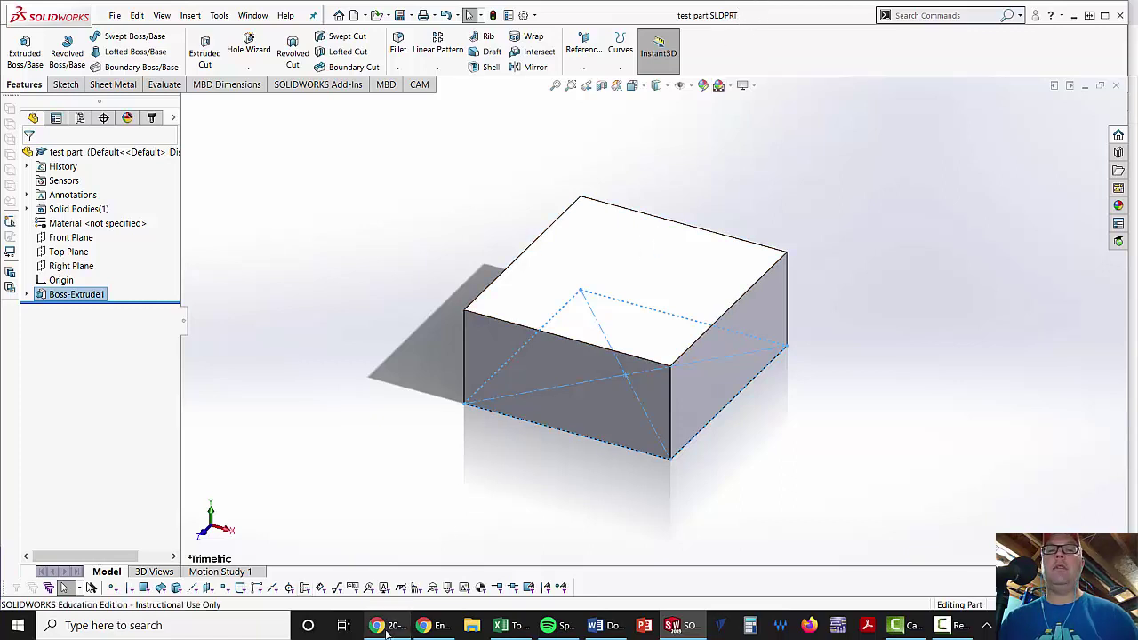
Step: In browser Google Drive, open 3-D printing files to see test part.SLDPRT listed
mouse_move(387, 631)
left_click(334, 560)
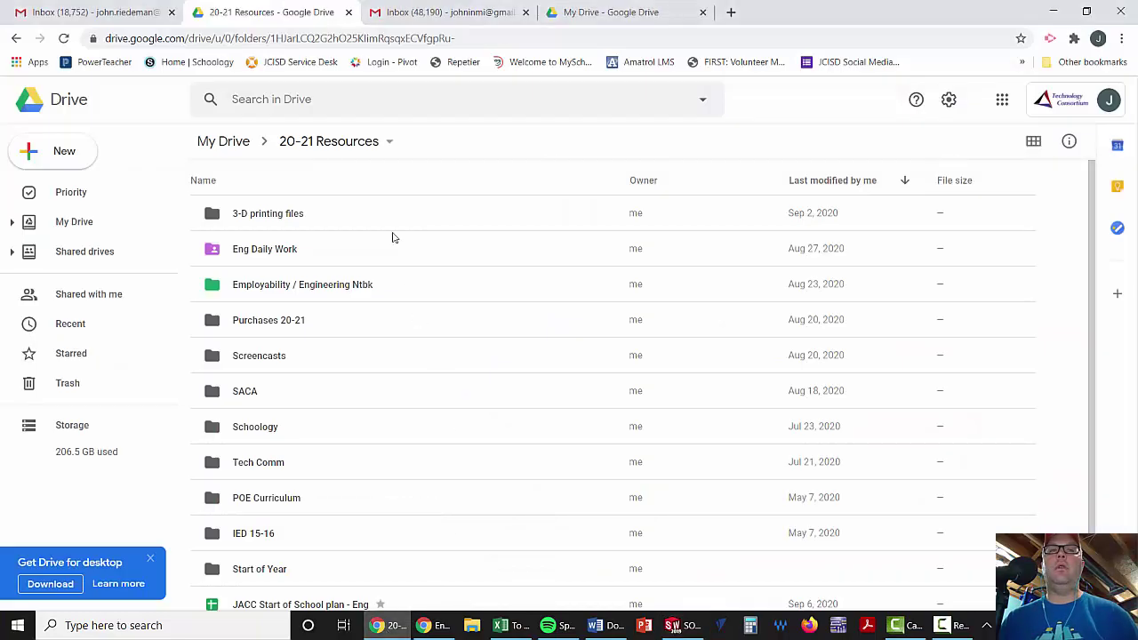
double_click(262, 219)
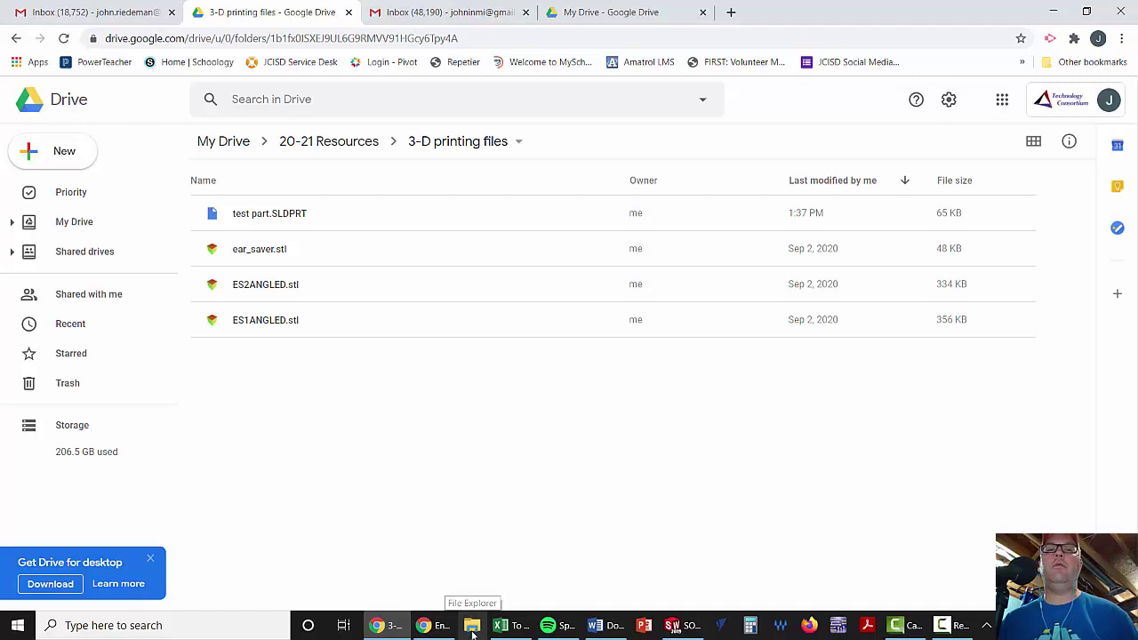
Step: In File Explorer, open G: > My Drive > 20-21 Resources > 3-D printing files
left_click(473, 627)
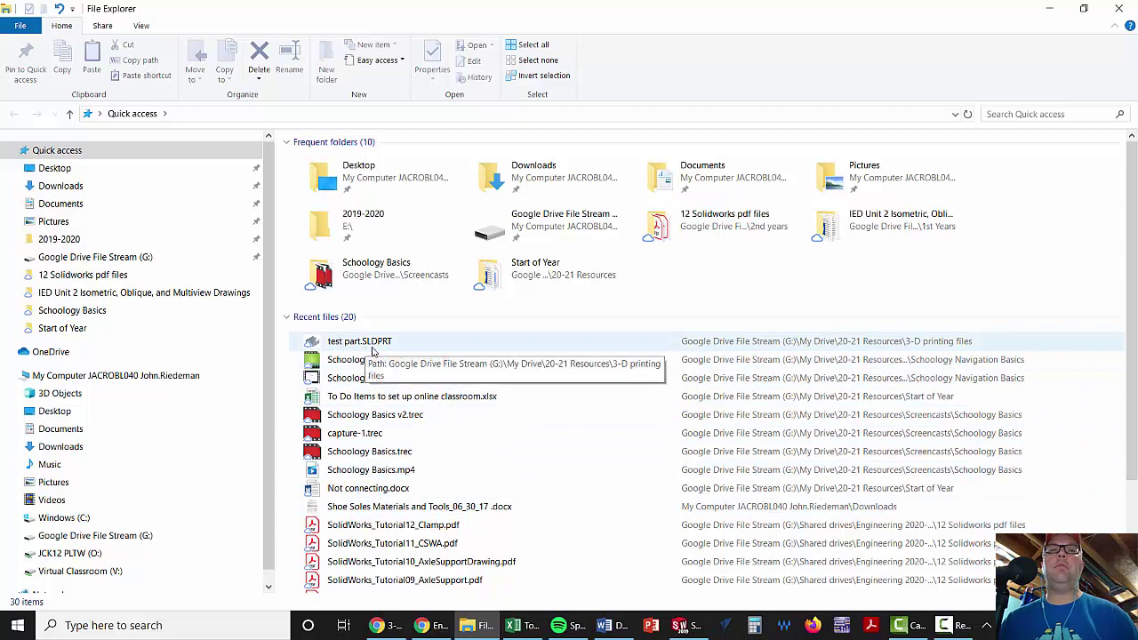
left_click(125, 255)
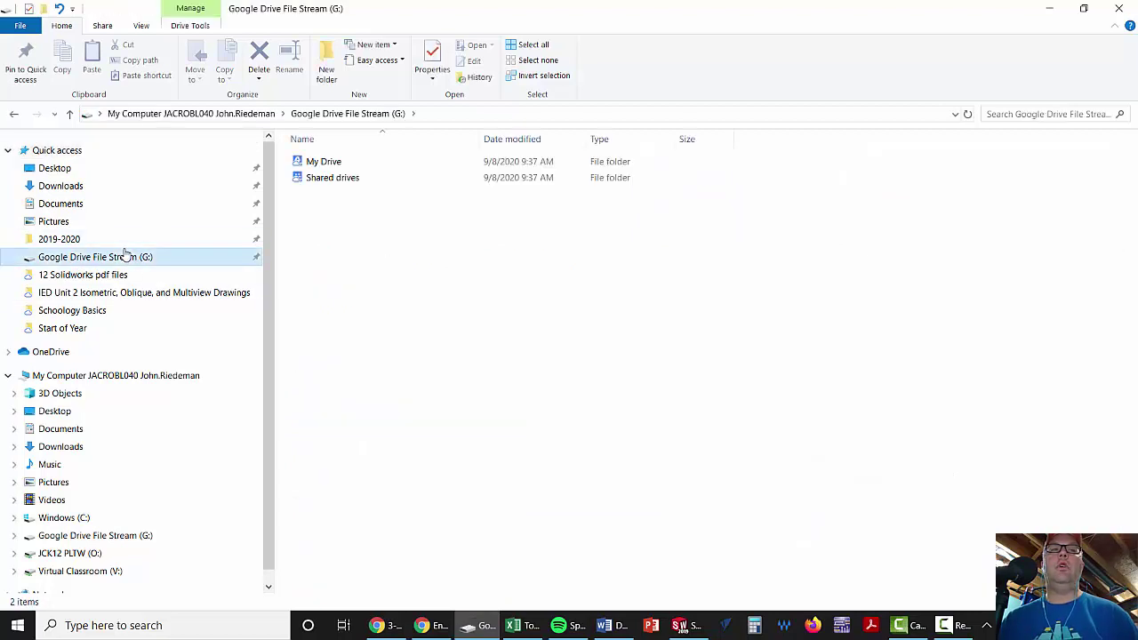
left_click(316, 167)
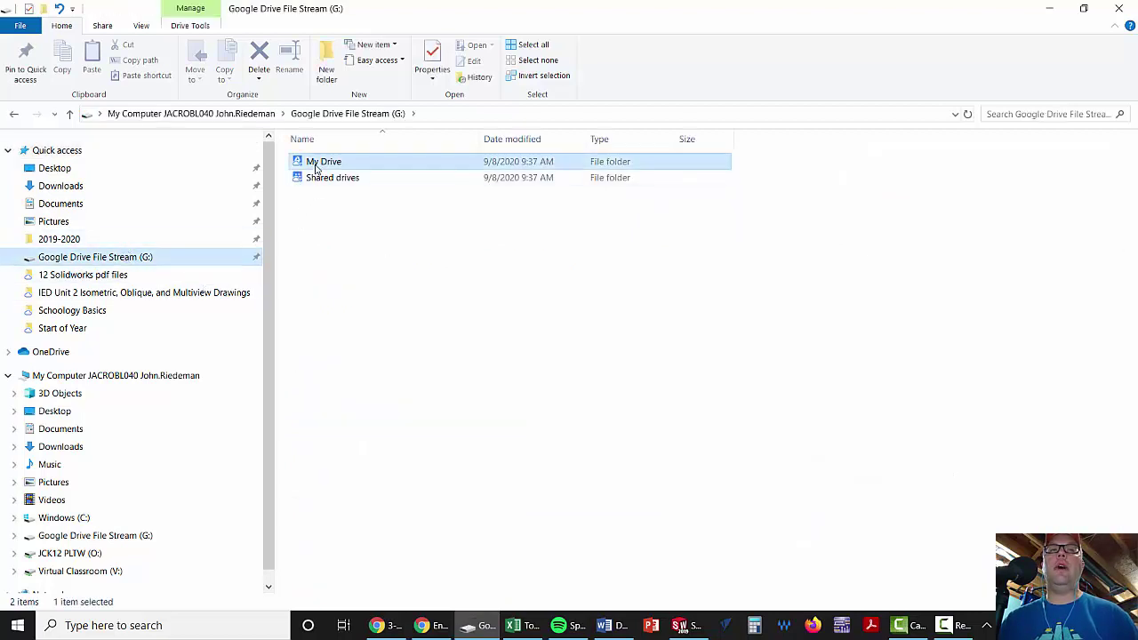
double_click(316, 169)
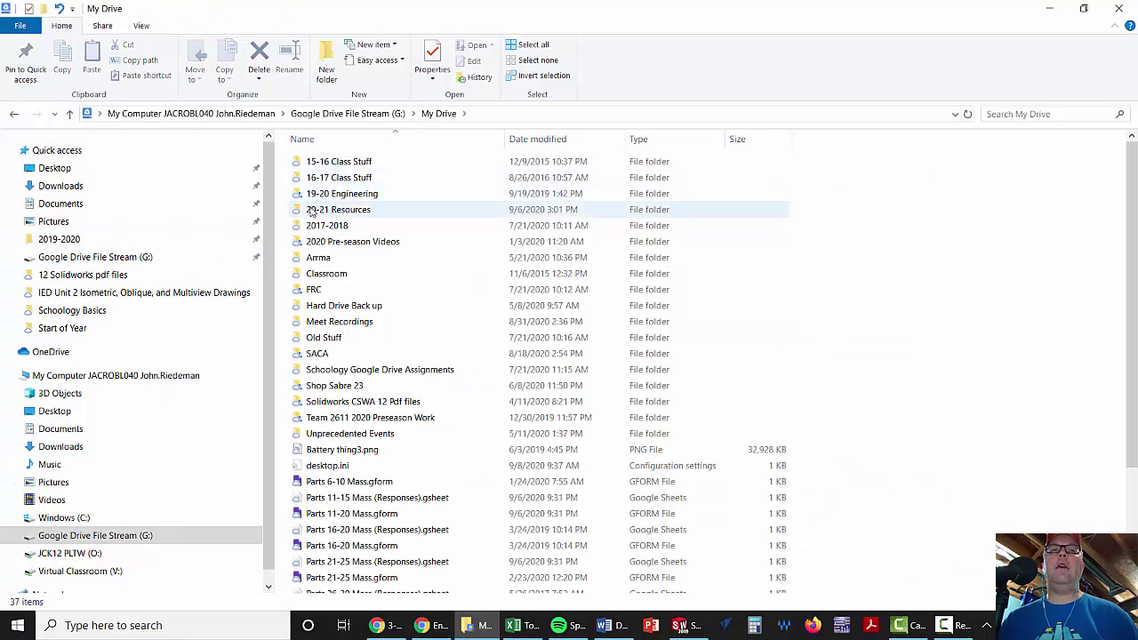
double_click(311, 211)
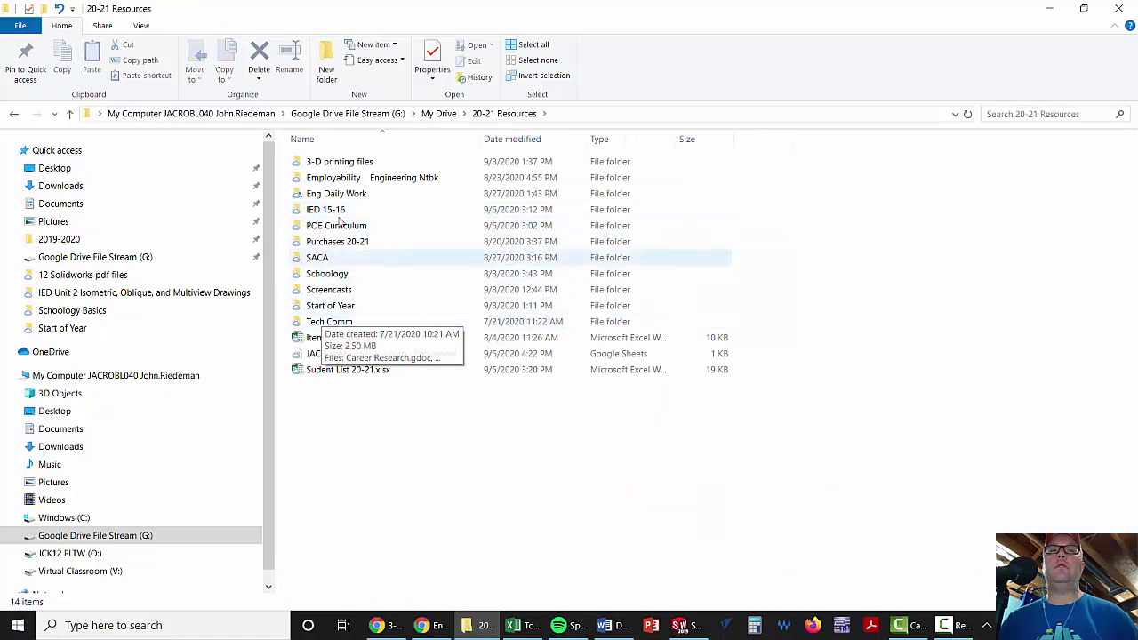
double_click(336, 165)
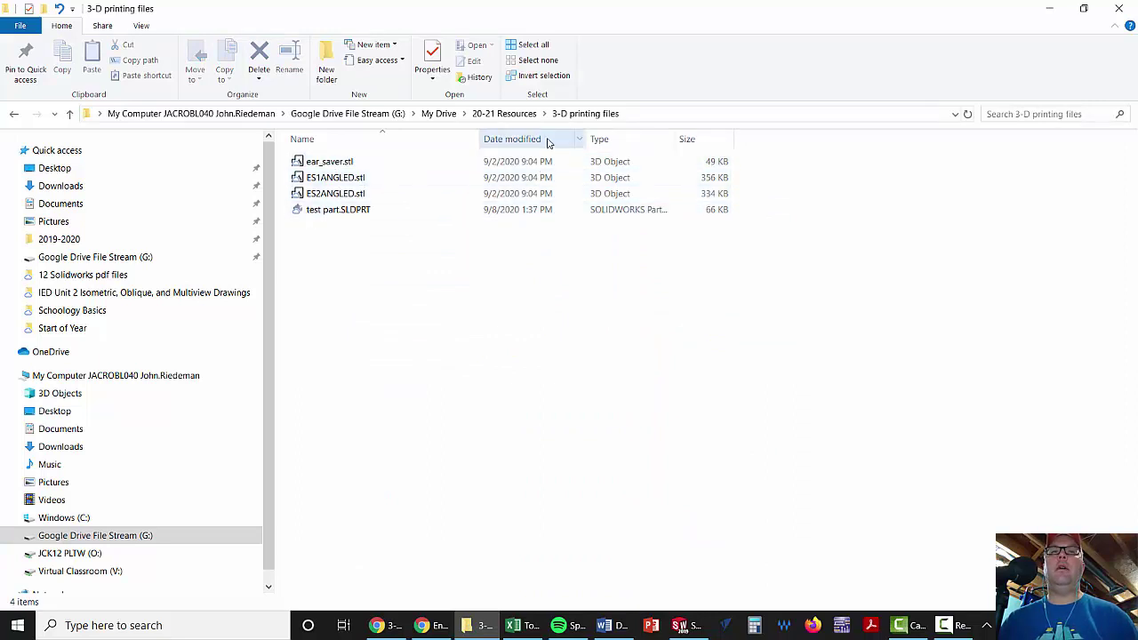
Step: Sort by date modified, check test part.SLDPRT's size, then return to the Drive view
left_click(537, 141)
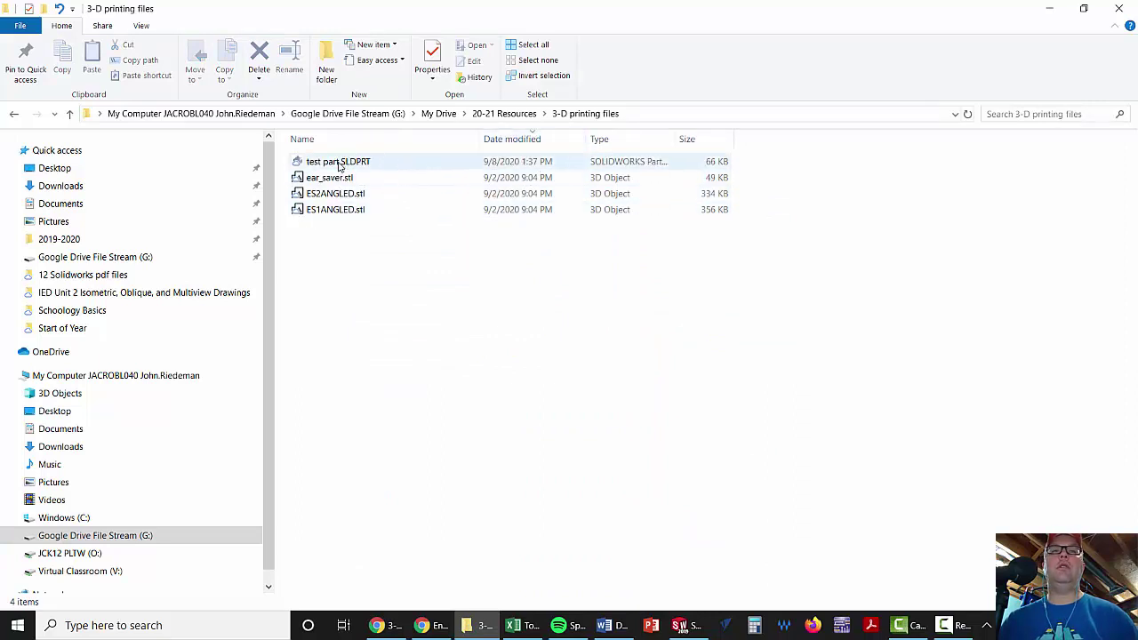
left_click(339, 163)
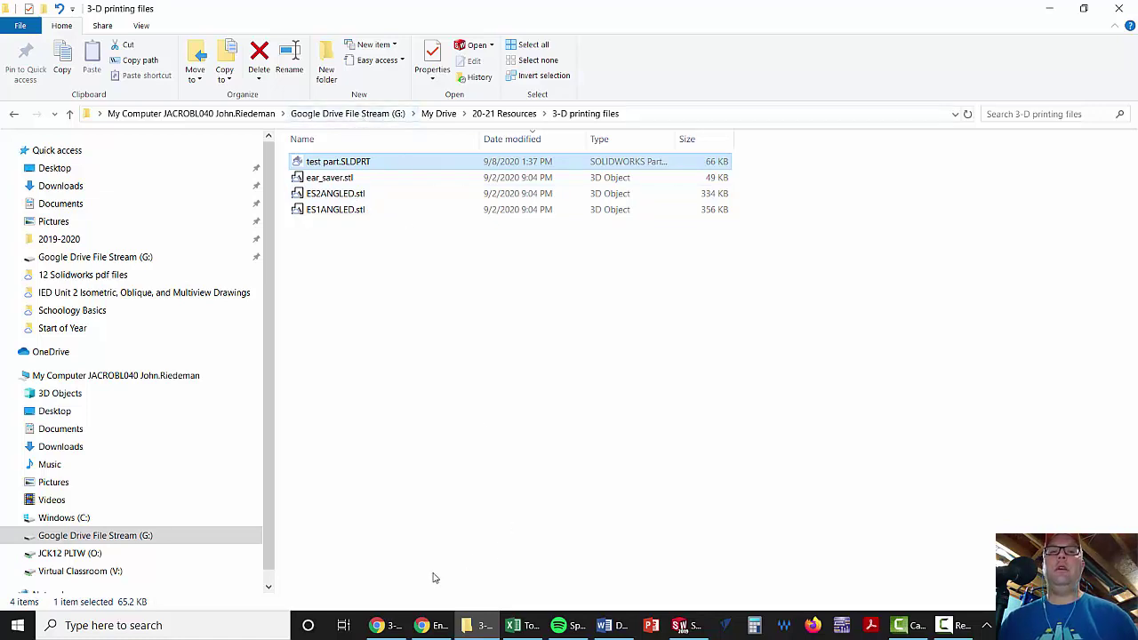
left_click(431, 625)
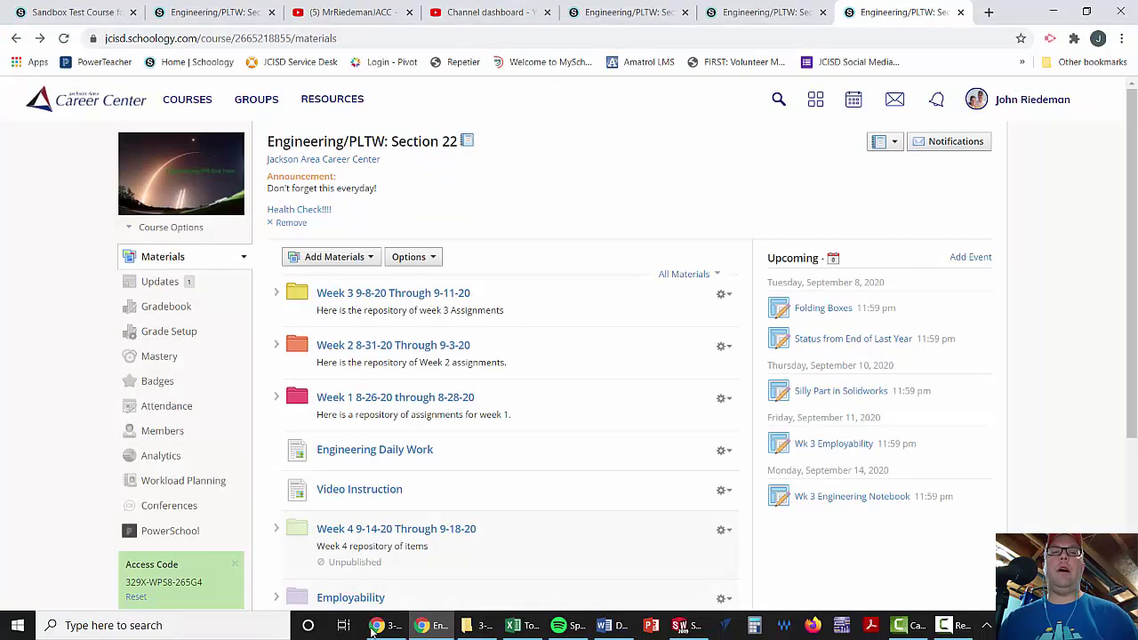
left_click(386, 625)
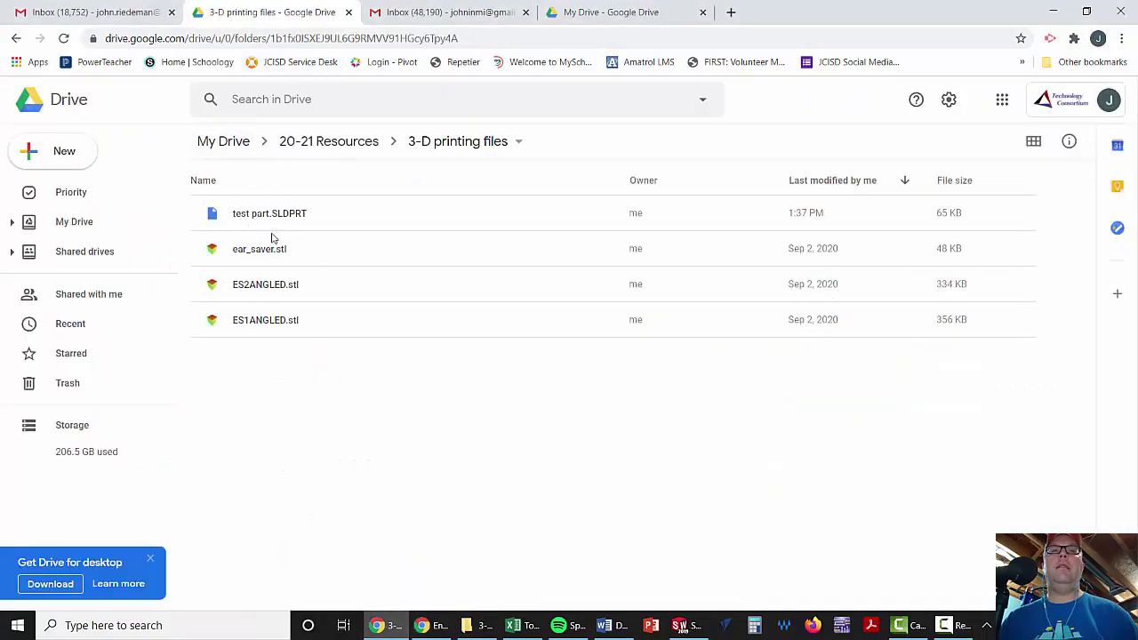
left_click(680, 626)
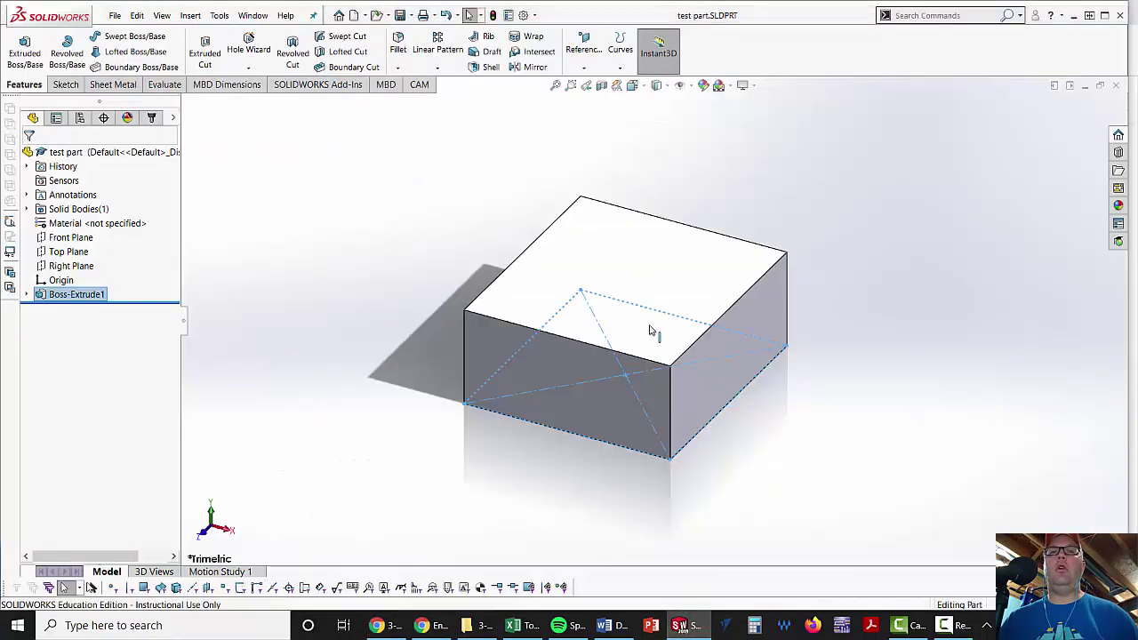
left_click(120, 16)
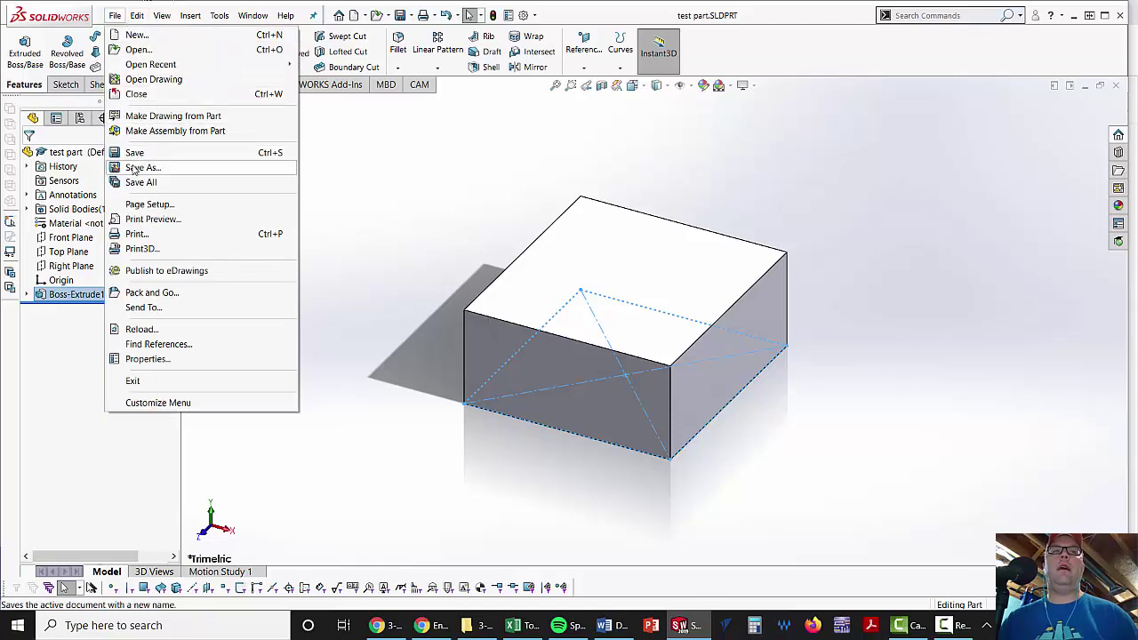
left_click(143, 167)
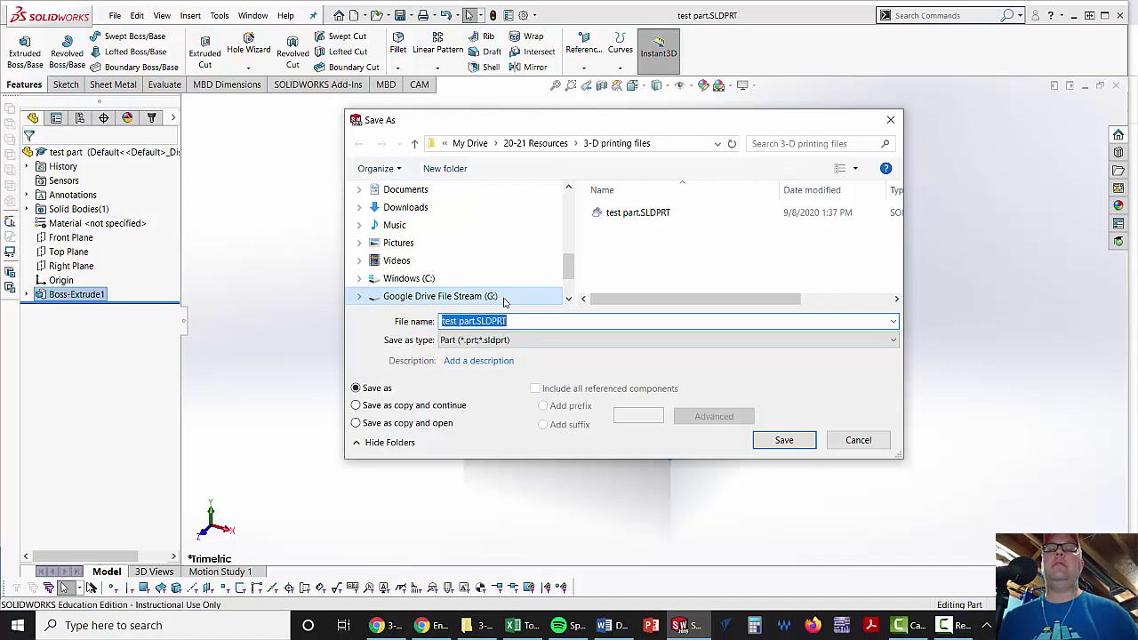
scroll(484, 283, "up", 1)
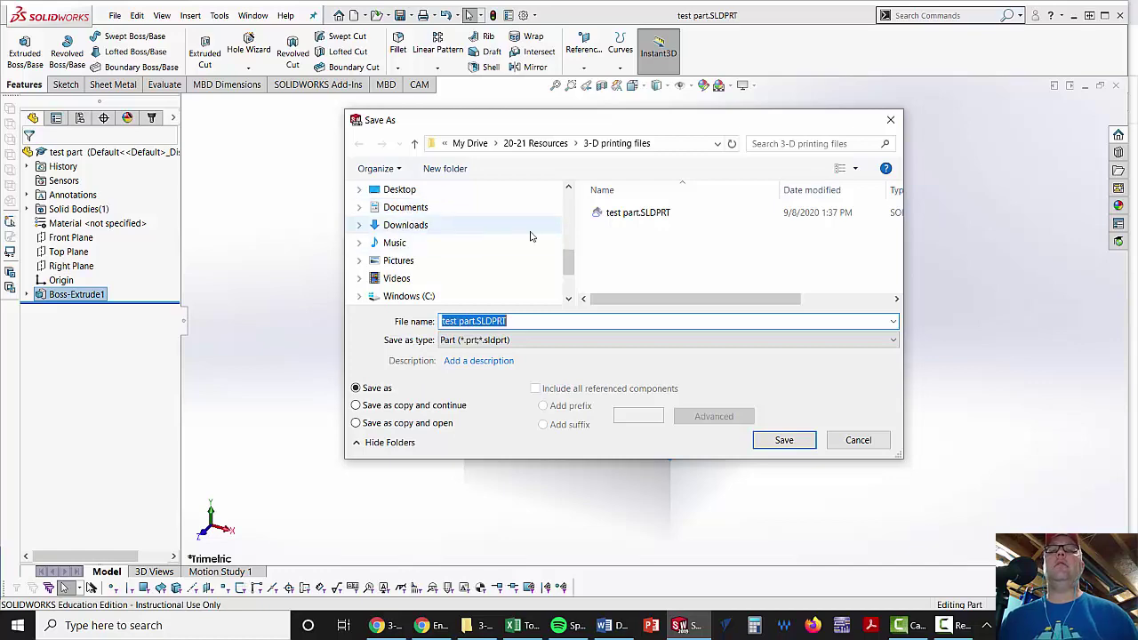
Step: Dismiss the Save As dialog and orbit the box model to a new angle
left_click(858, 440)
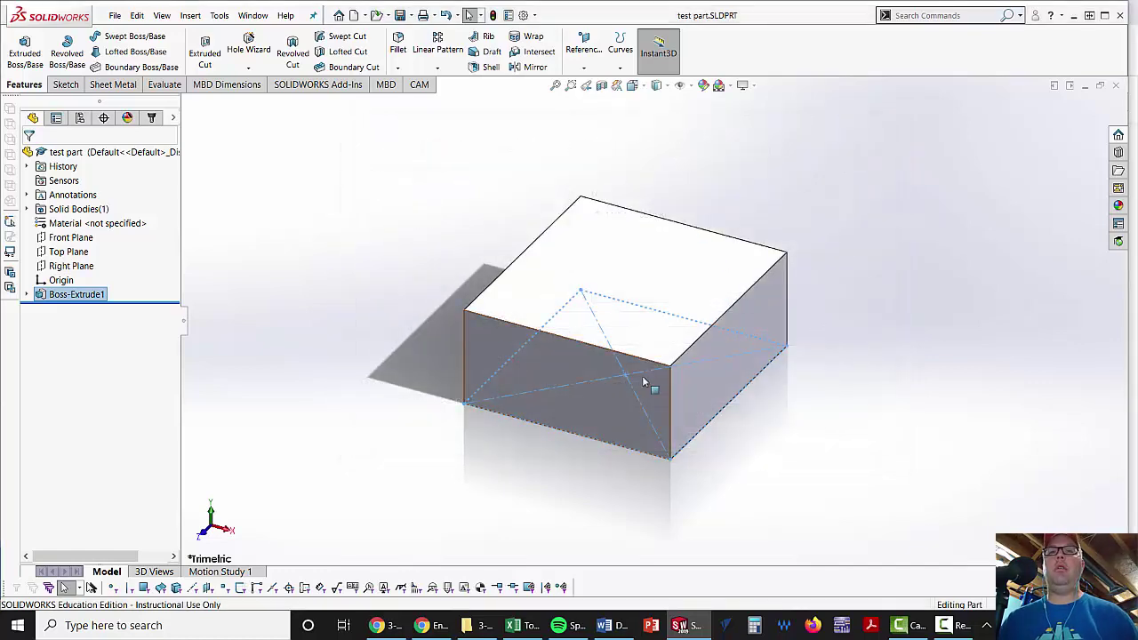
middle_click_drag(648, 376, 613, 338)
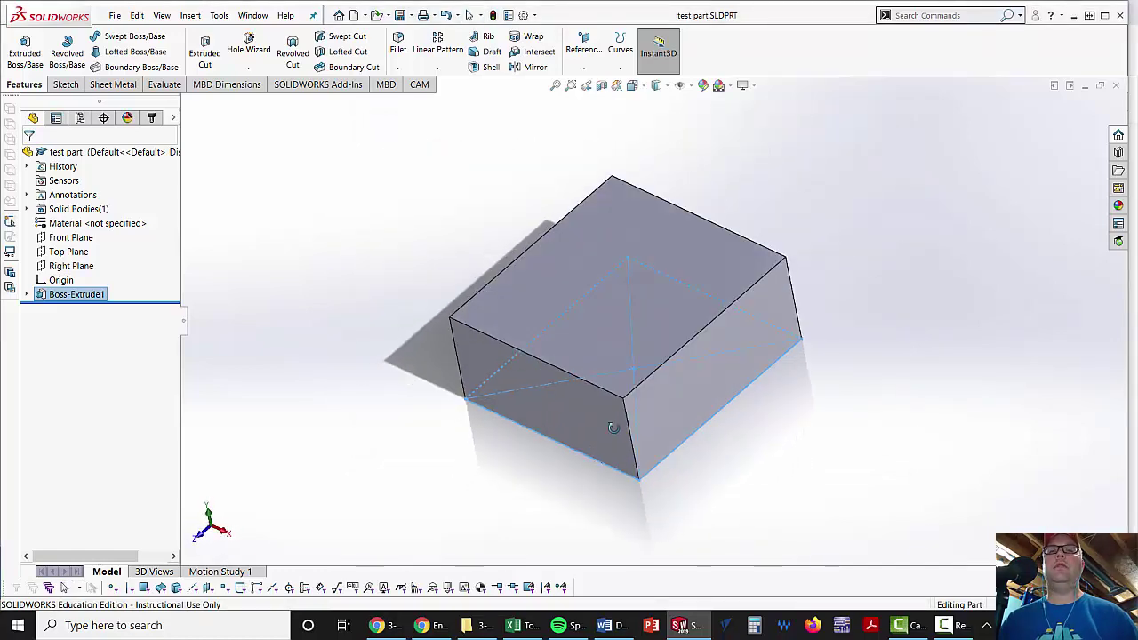